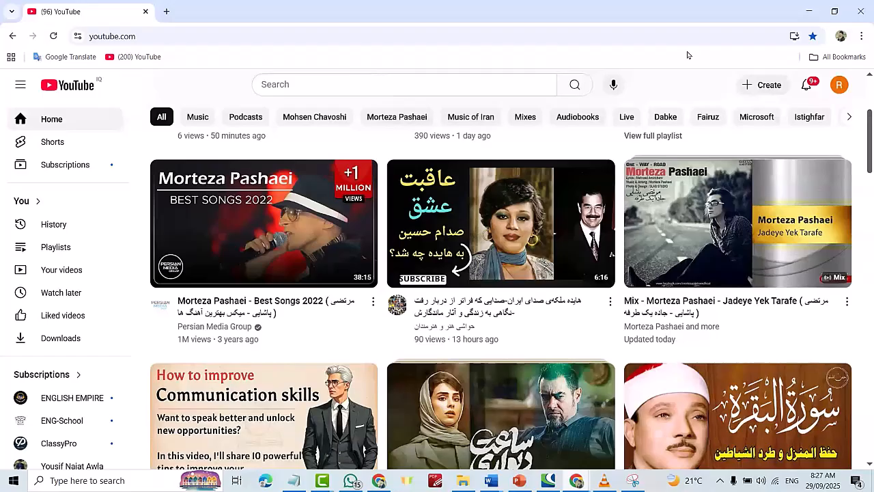
Search YouTube for "delete facebook account".
click(401, 85)
text(delete facebook )
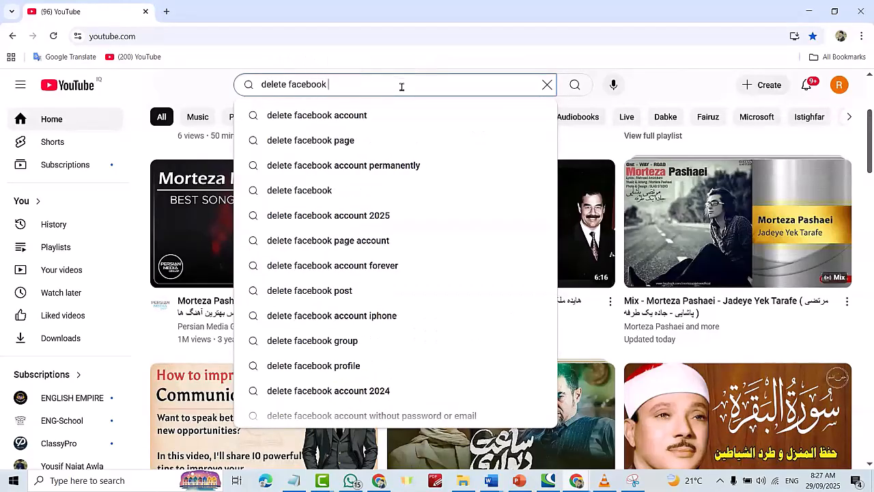
text(account)
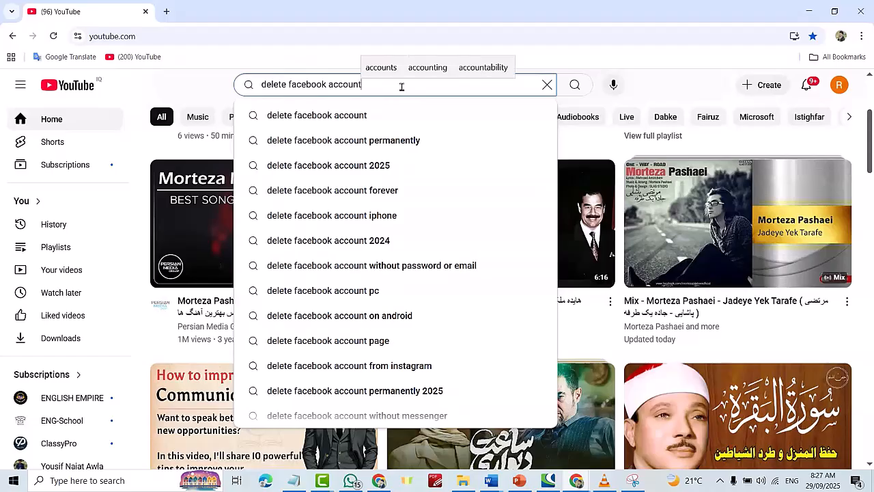
key(Return)
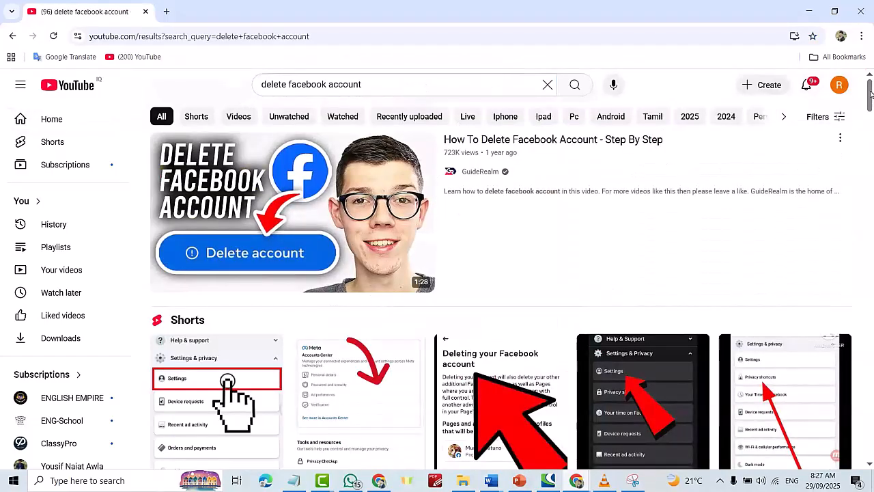
Open Snipping Tool and capture the thumbnail of the "How To Delete A Facebook Account - 2025" result.
drag(870, 95, 872, 196)
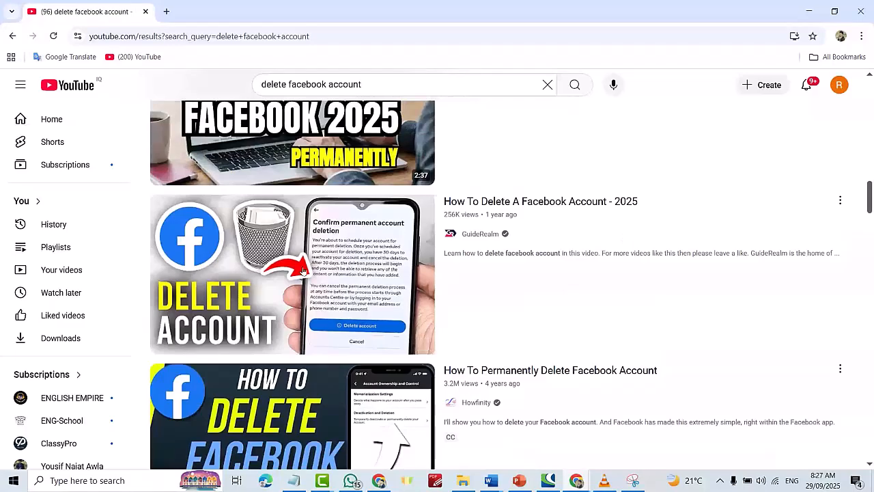
mouse_move(296, 259)
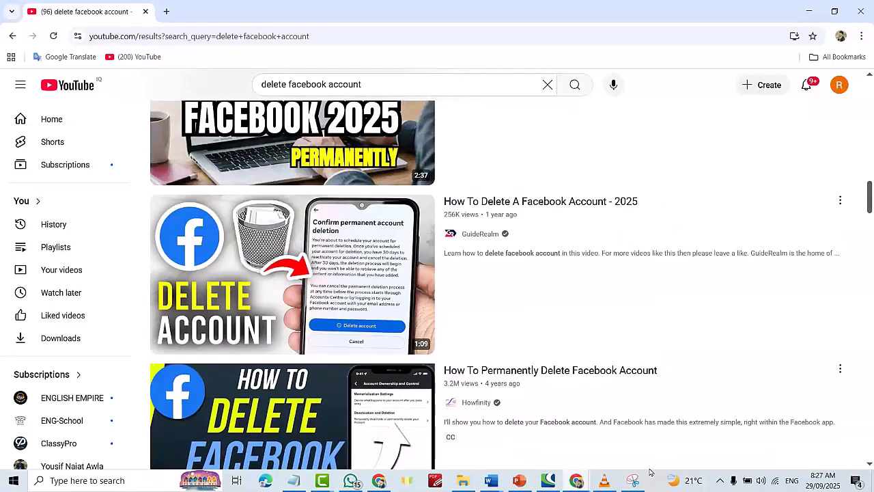
mouse_move(635, 487)
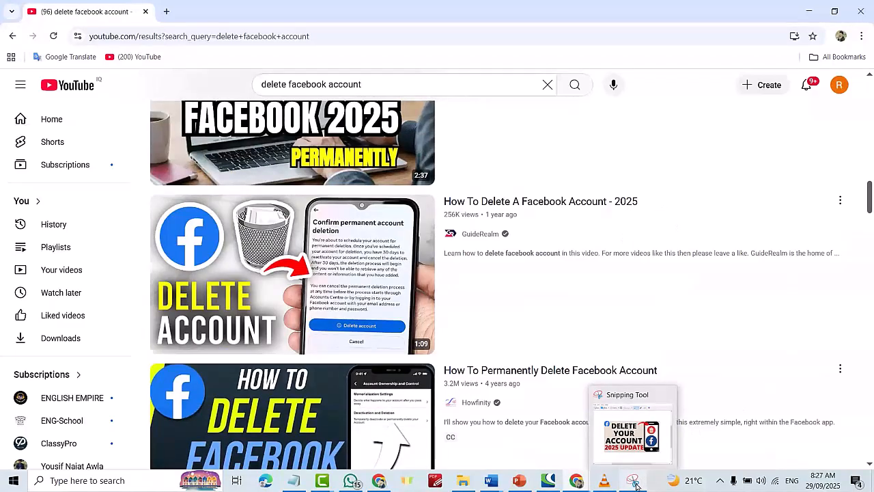
click(92, 480)
text(sn)
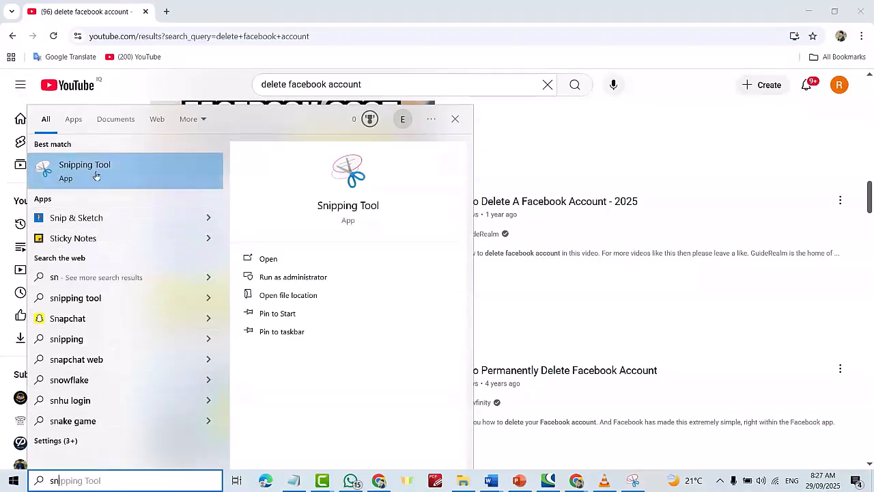
click(96, 176)
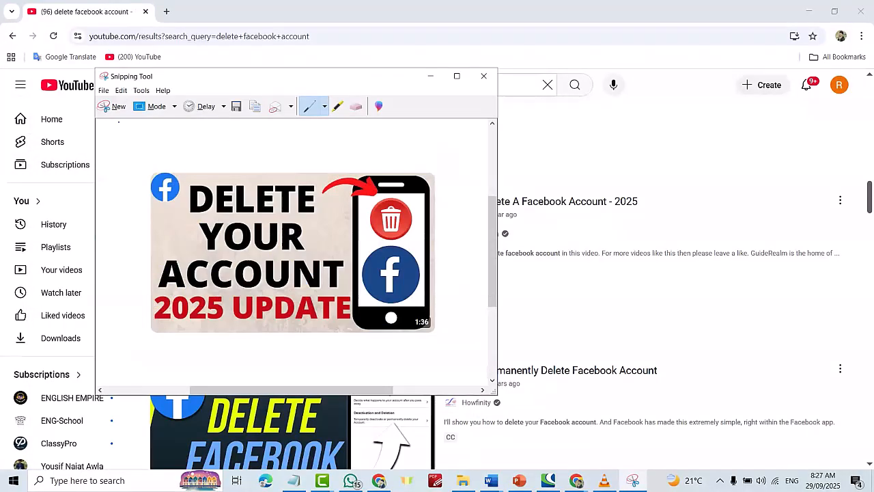
click(114, 106)
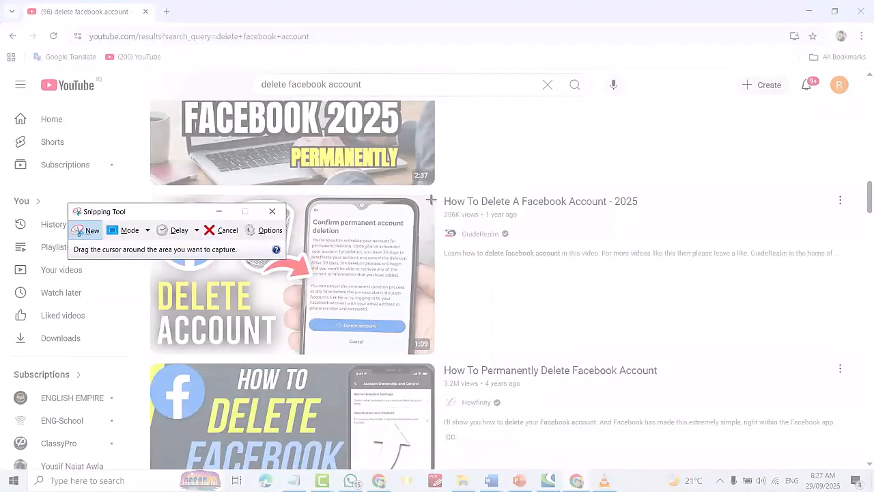
drag(436, 195, 149, 355)
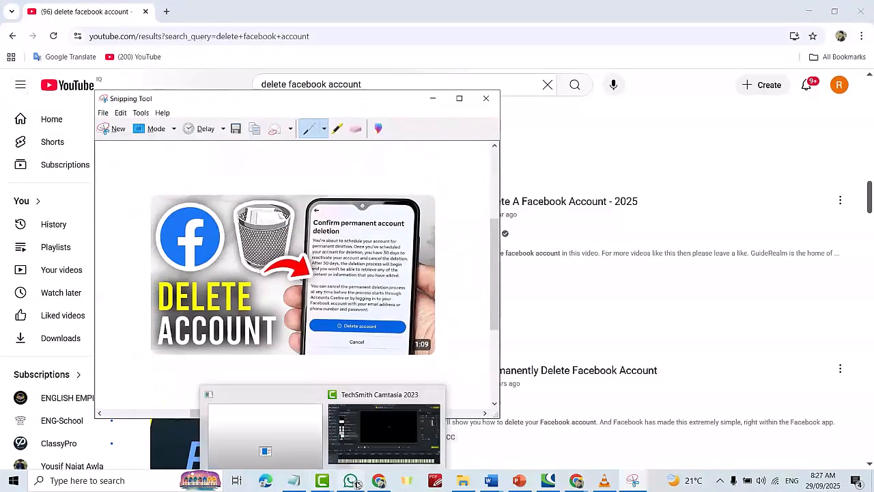
In ChatGPT, send "write a prompt for canva to generate attractive and eye-catching thumbnail like this" with the captured thumbnail pasted in.
click(385, 459)
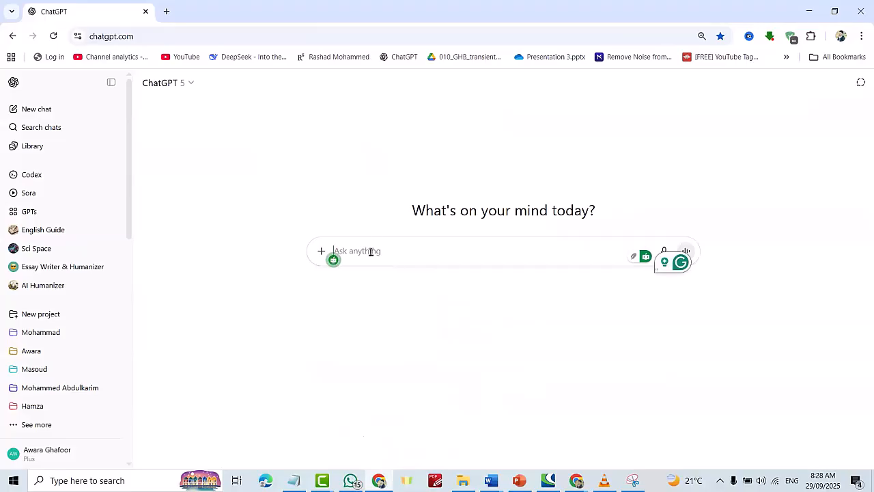
text(wri)
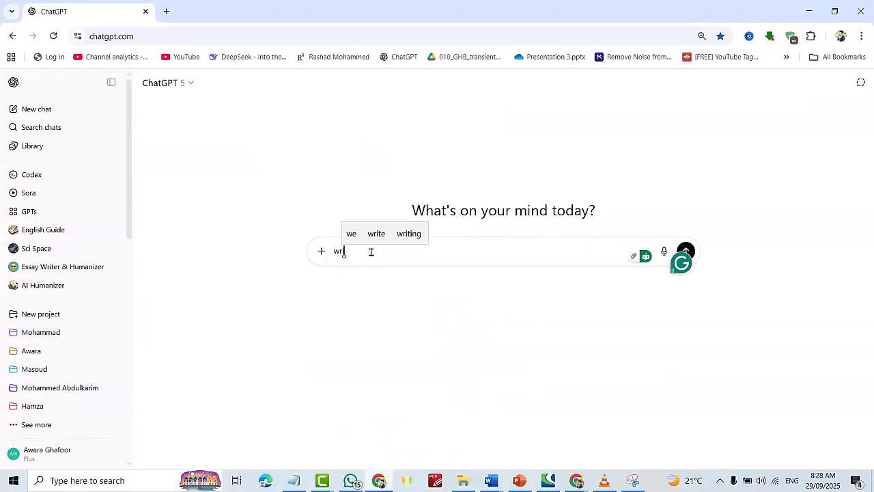
text(te a prompt for )
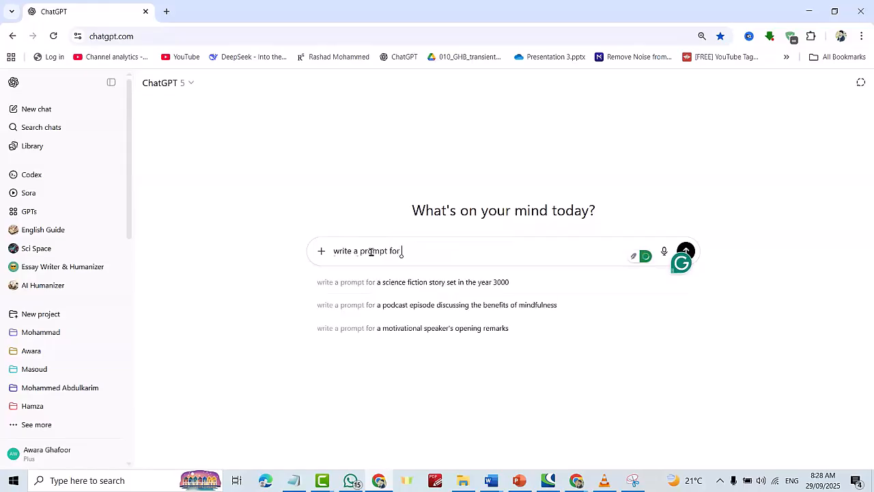
text(canva to generate a ttractive an)
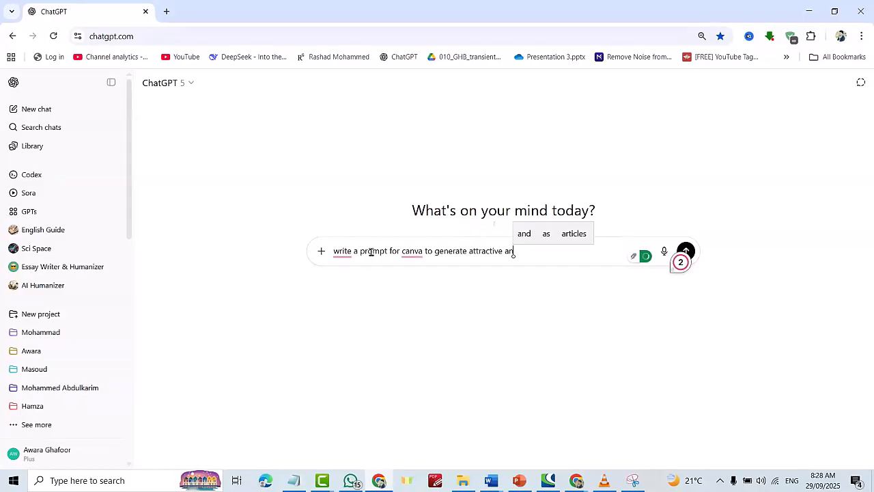
text(d eye-catching thumbnail)
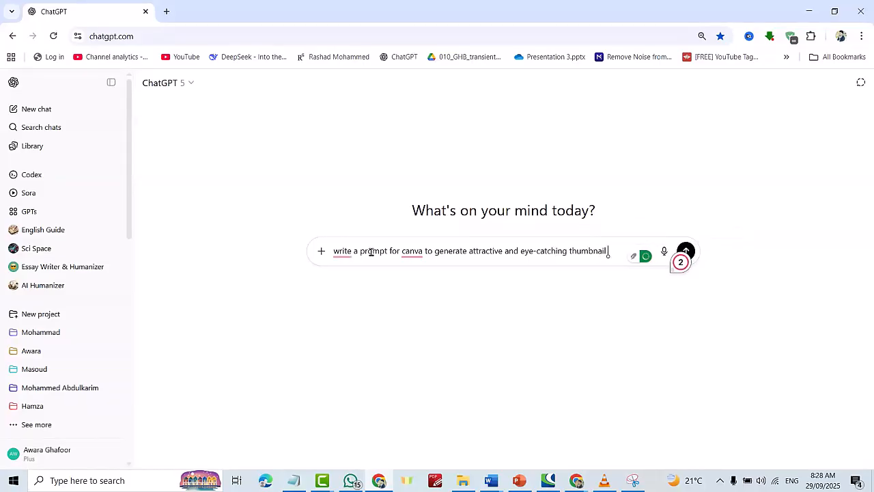
text( like this)
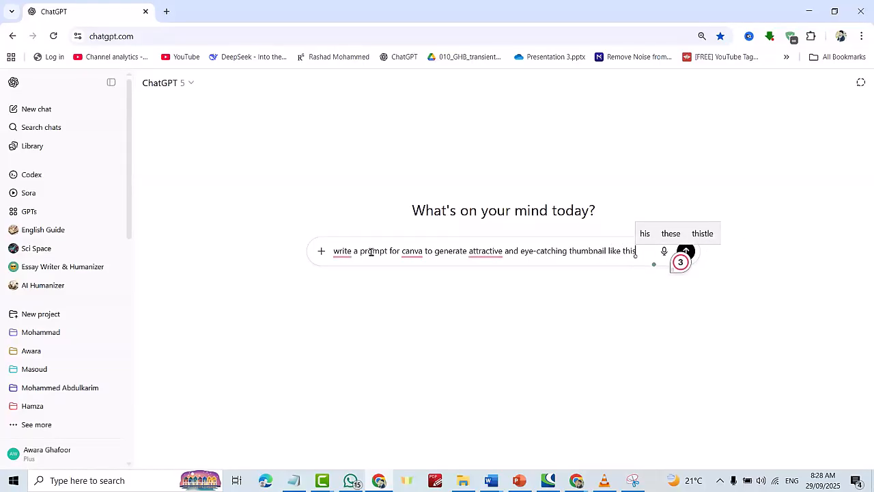
key(ctrl+v)
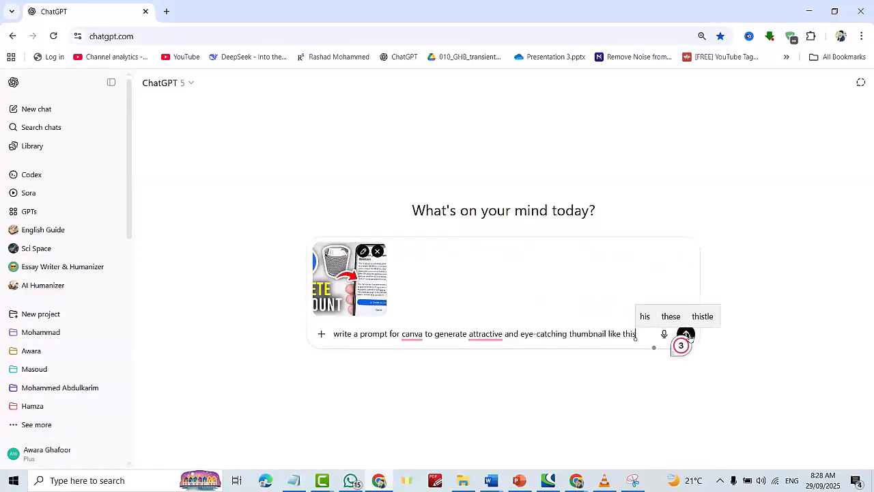
click(686, 335)
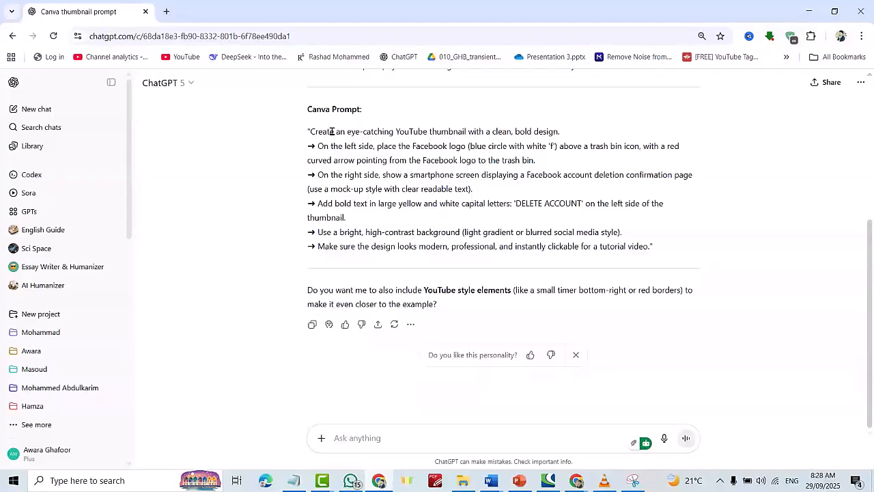
Copy the Canva prompt text from ChatGPT's reply and return to the YouTube browser window.
drag(309, 129, 685, 253)
key(ctrl+c)
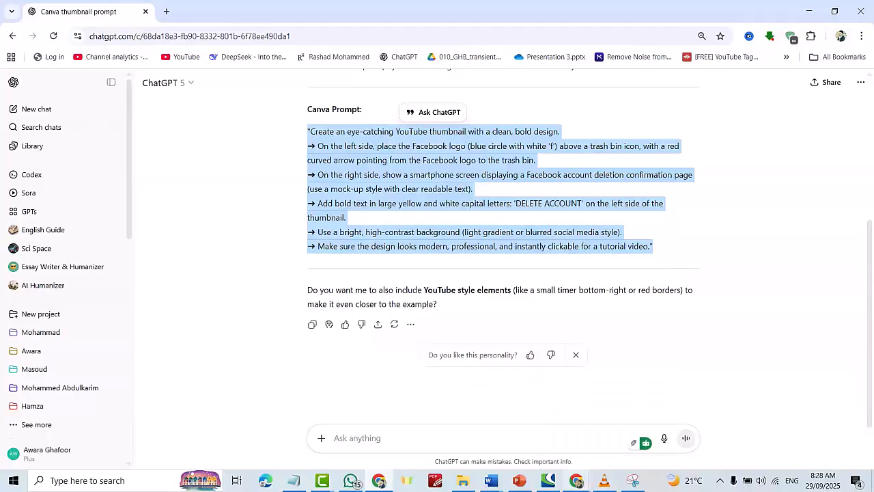
mouse_move(576, 480)
click(445, 396)
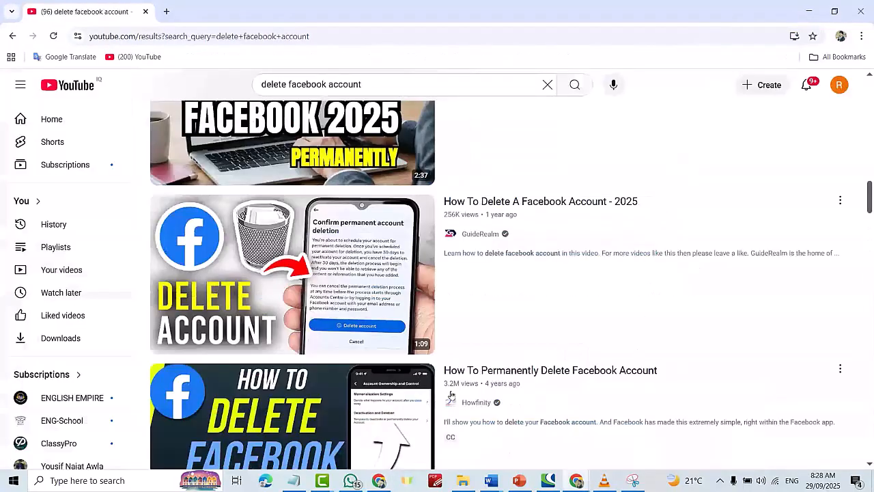
Open a new tab, search Google for canva, and open the Canva website.
click(166, 13)
click(310, 232)
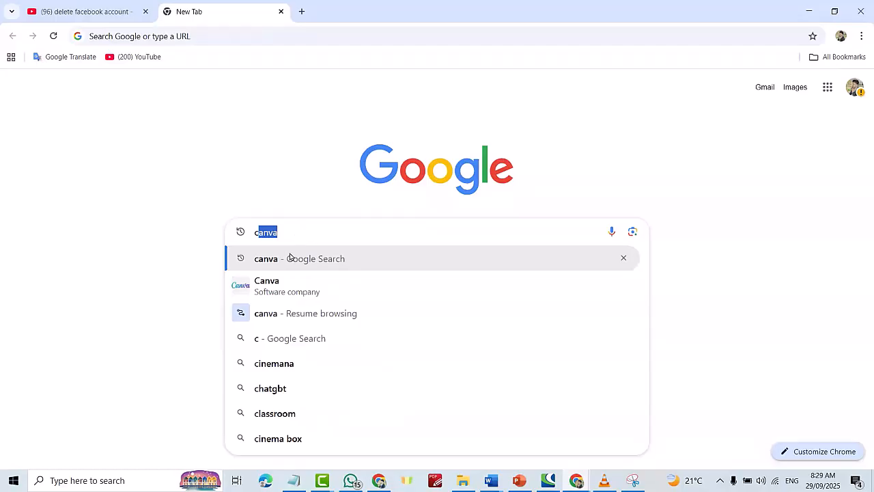
click(275, 284)
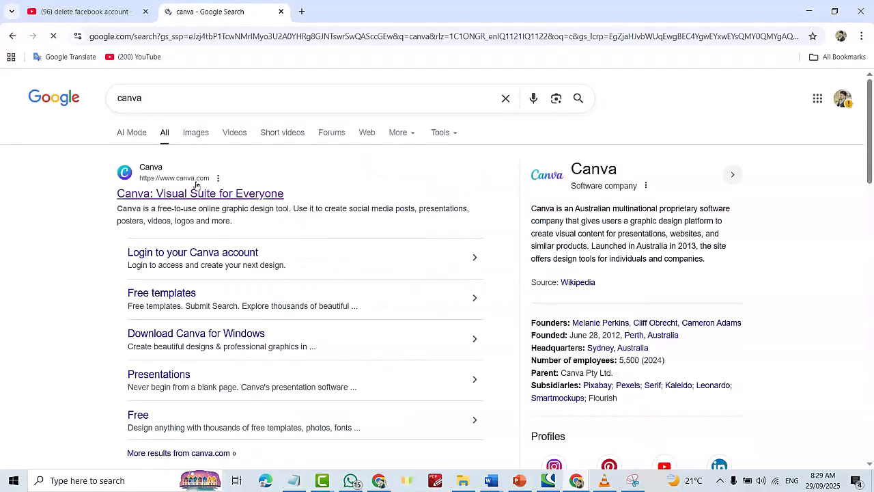
click(173, 195)
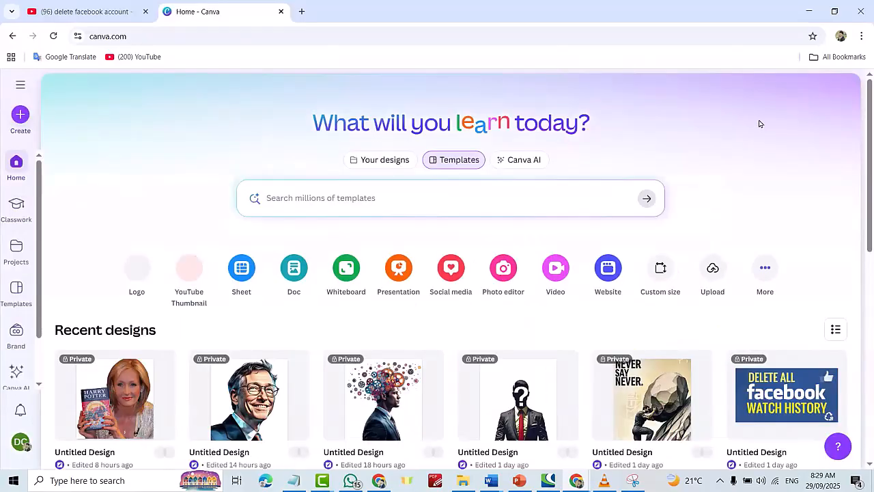
Open Canva AI, paste the copied prompt, choose Create an image at 16:9, and generate.
click(14, 378)
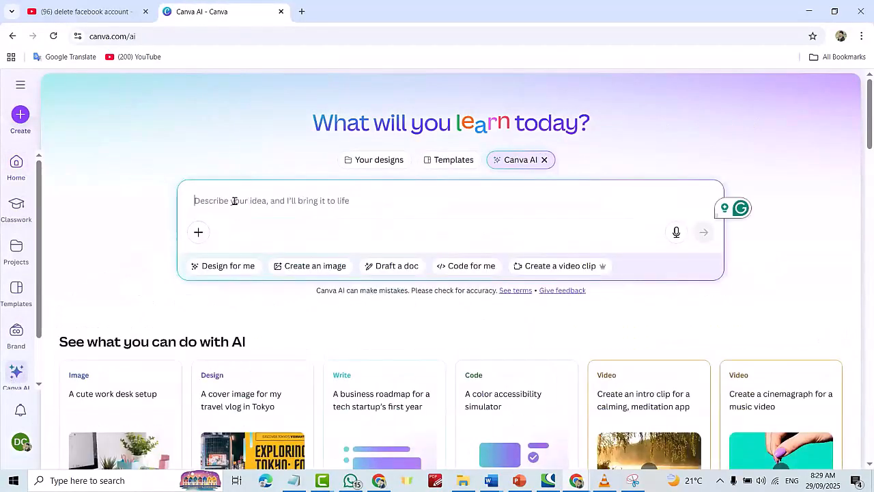
key(ctrl+v)
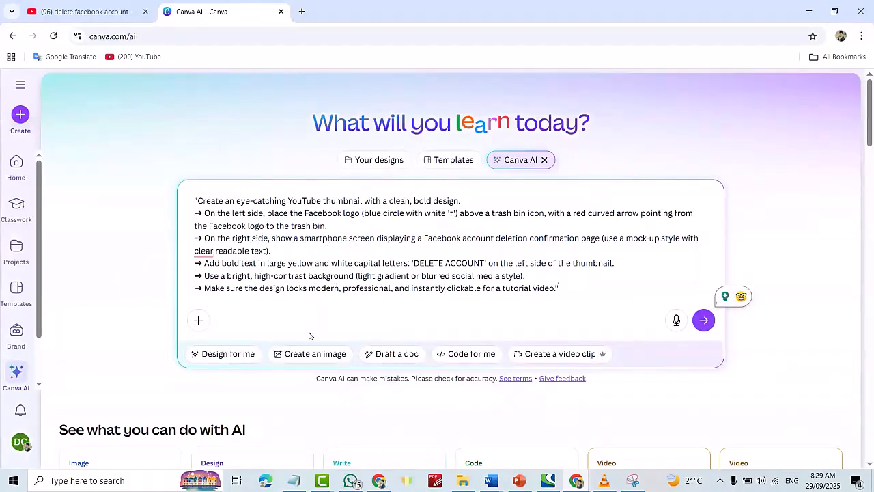
click(305, 353)
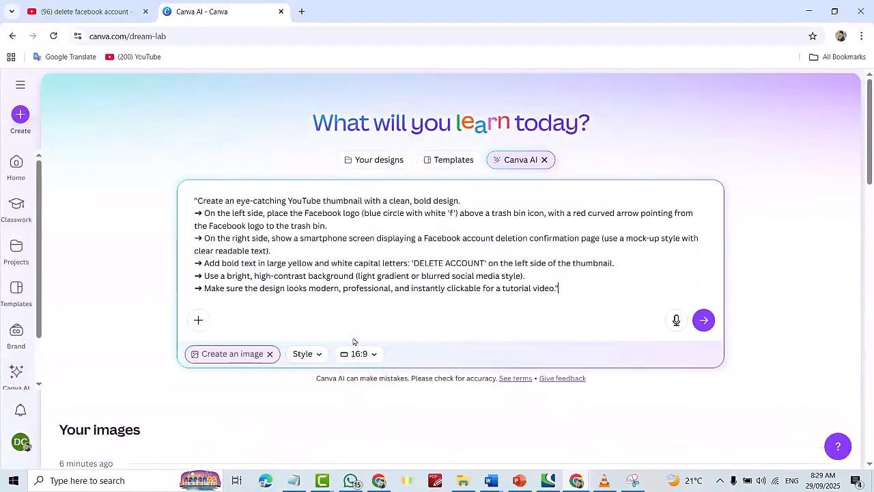
click(376, 356)
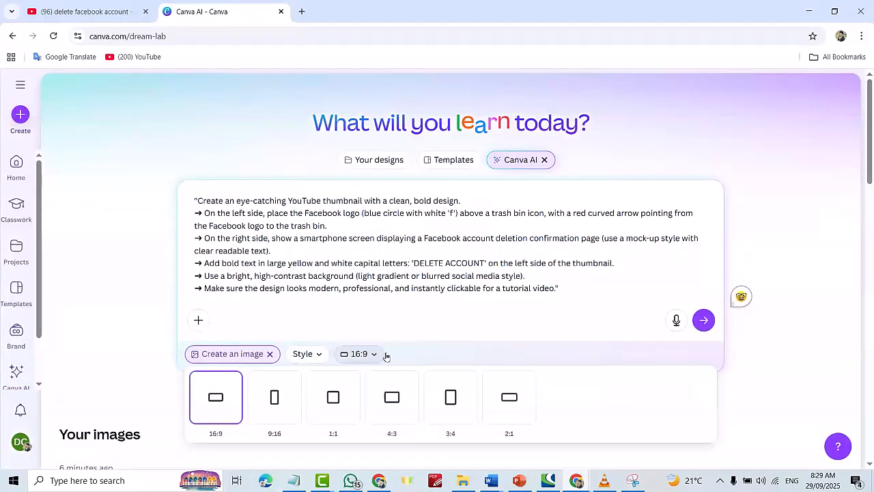
click(221, 404)
click(703, 319)
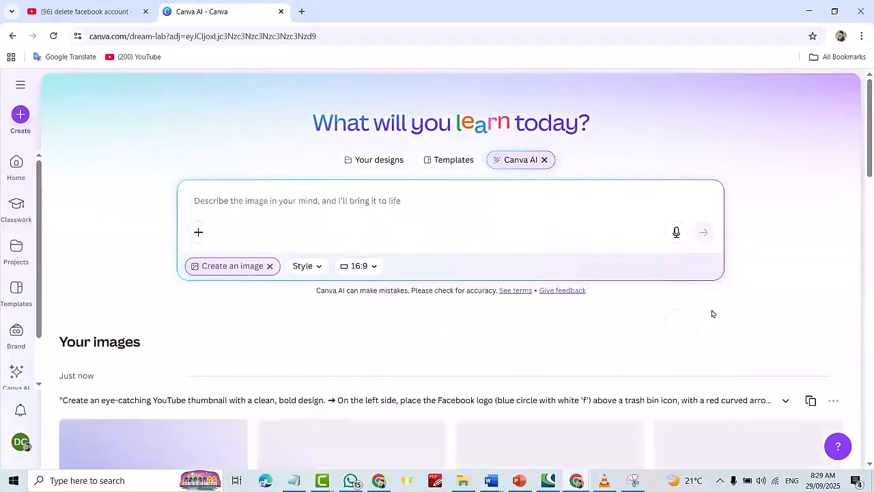
Reuse the same prompt to generate another set of thumbnail images.
scroll(524, 215, down, 3)
scroll(524, 215, down, 2)
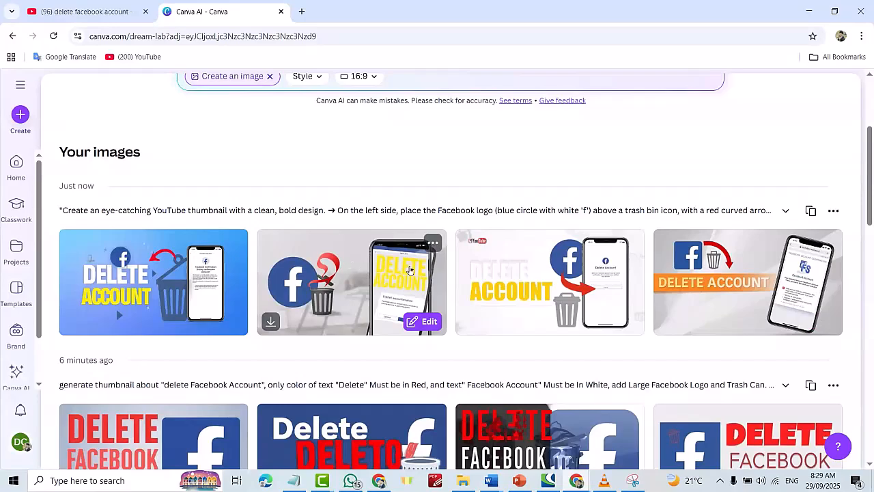
click(811, 214)
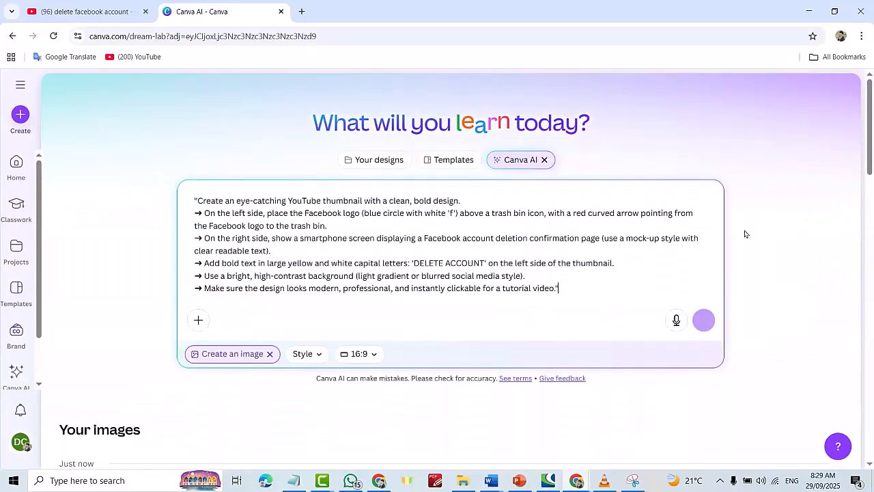
click(704, 320)
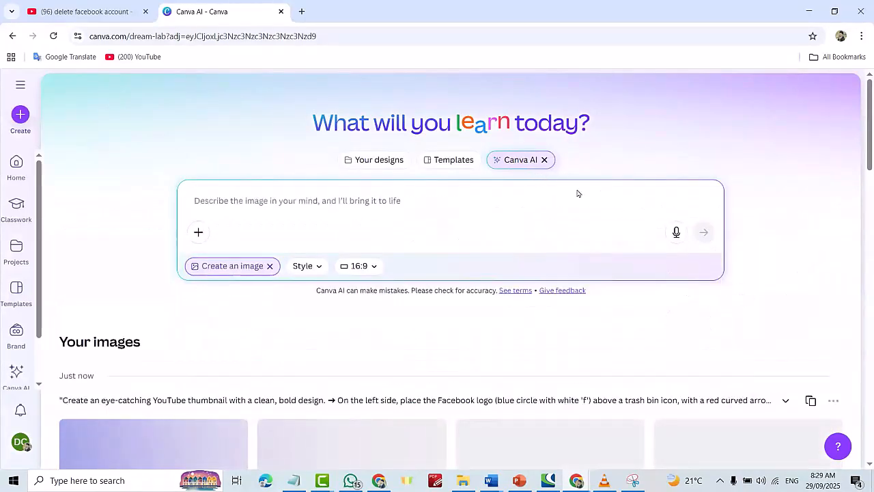
Reuse the prompt once more to generate a third set of thumbnail images.
scroll(478, 225, down, 1)
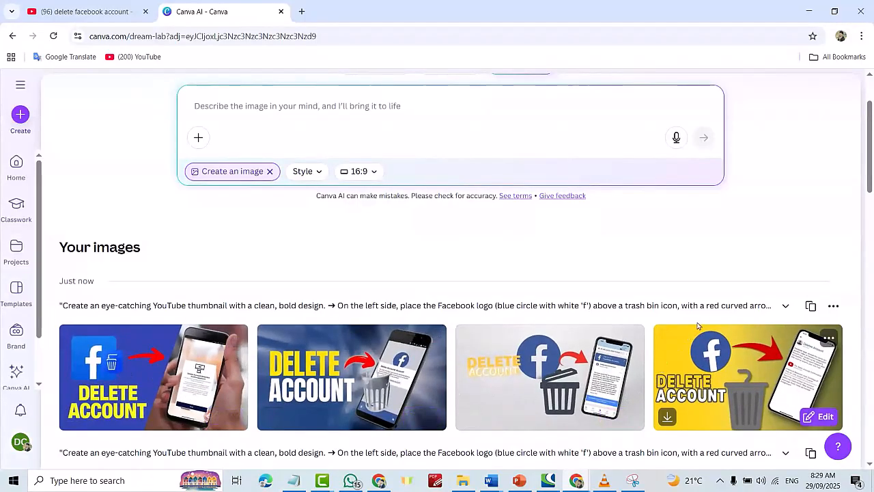
click(812, 309)
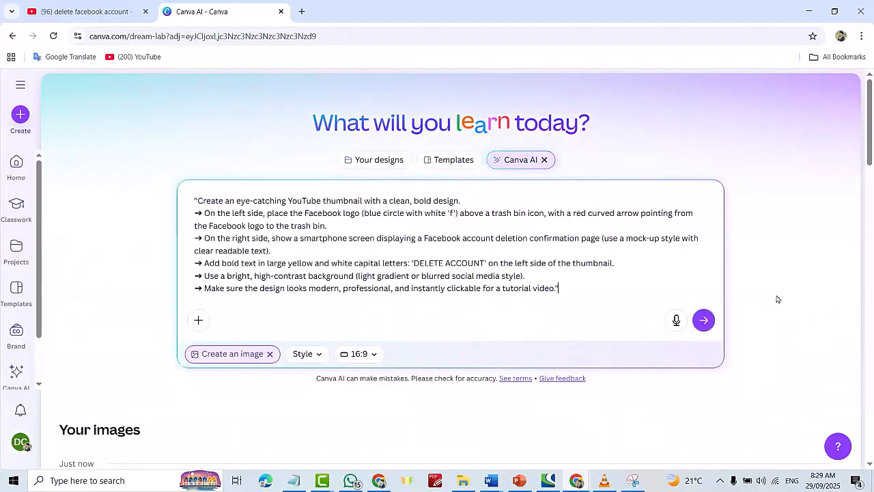
click(704, 318)
Write a new prompt: generate thumbnail about "Delete Facebook Account" with a large Facebook logo, trash can, bold contrasting text, and generate.
scroll(493, 279, down, 2)
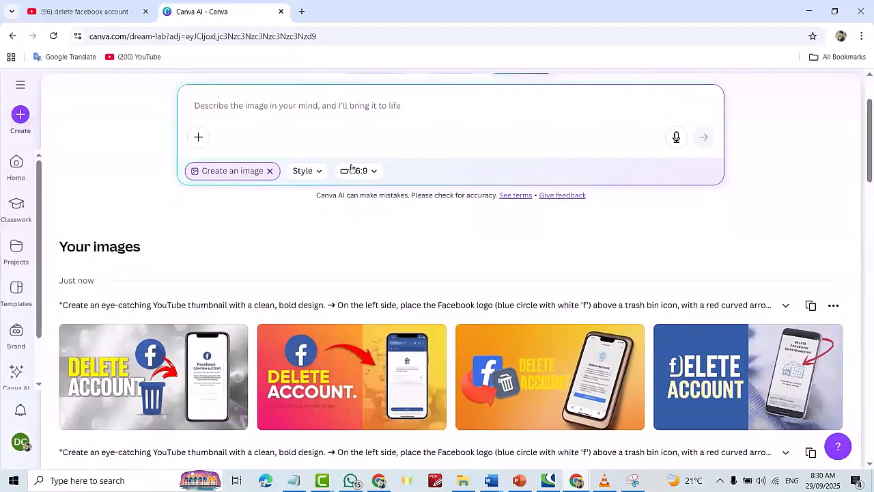
click(283, 110)
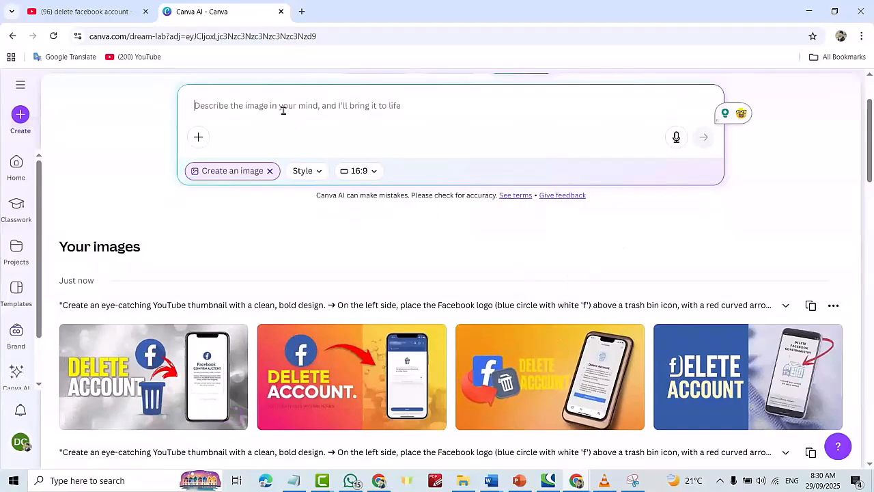
text(generate thumbnail about " Delete Facebook Account" Add large Logo Of facebook and Trash can)
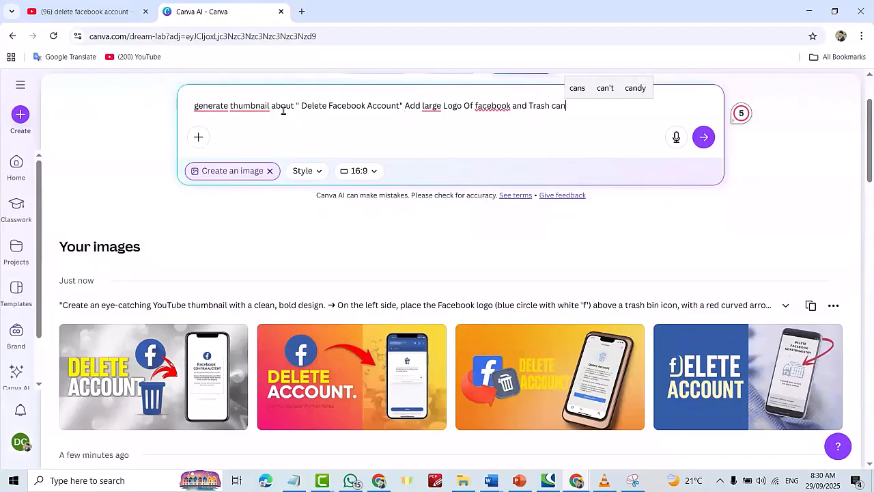
text(, the text must be bold And Contrasting)
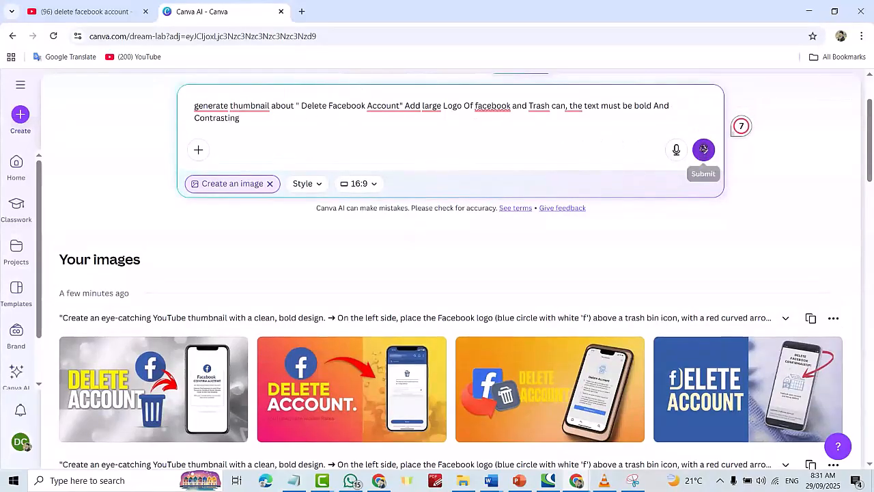
click(702, 149)
mouse_move(594, 366)
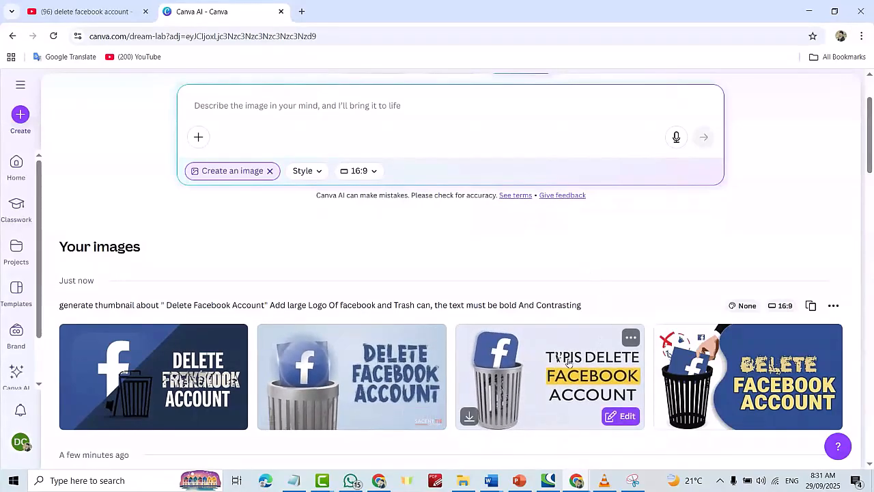
Reuse that prompt, apply the grammar fixes (Facebook capitalised, period after Account, "a large"), and generate again.
mouse_move(360, 369)
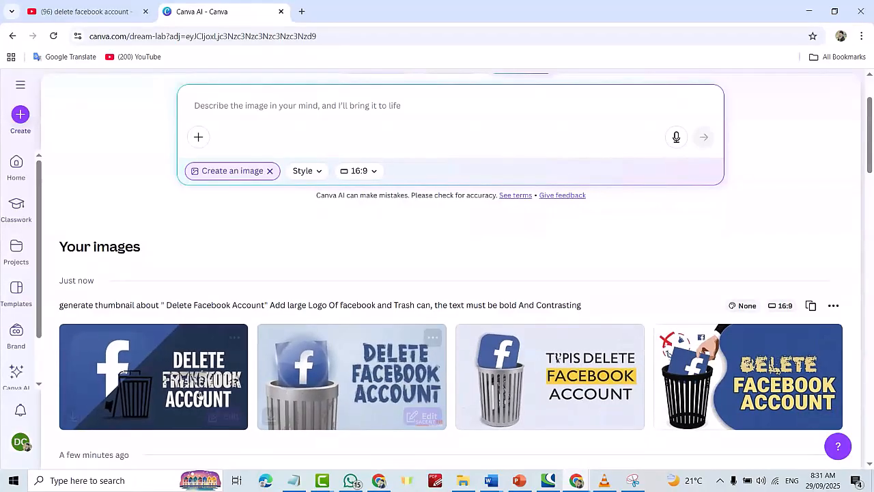
mouse_move(661, 399)
click(810, 306)
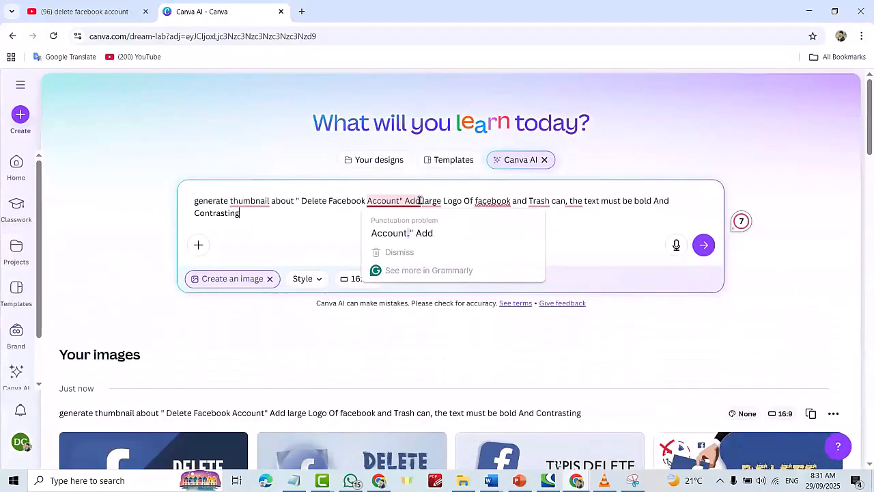
mouse_move(431, 202)
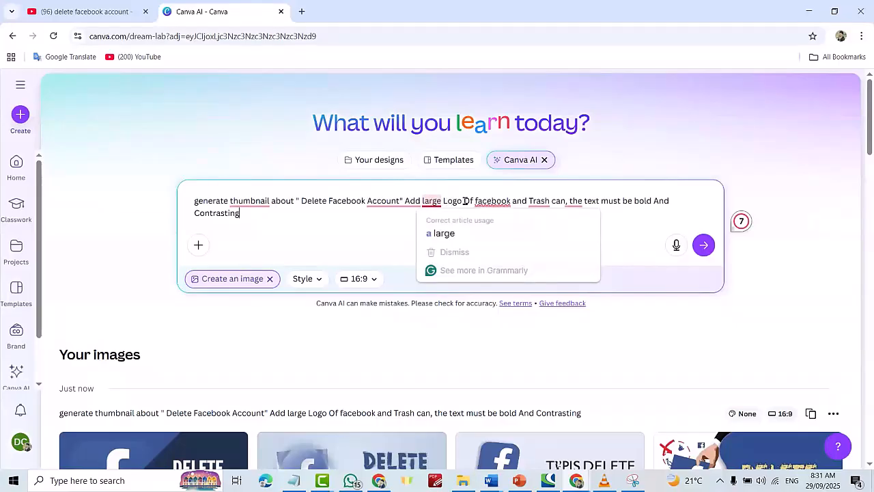
mouse_move(492, 201)
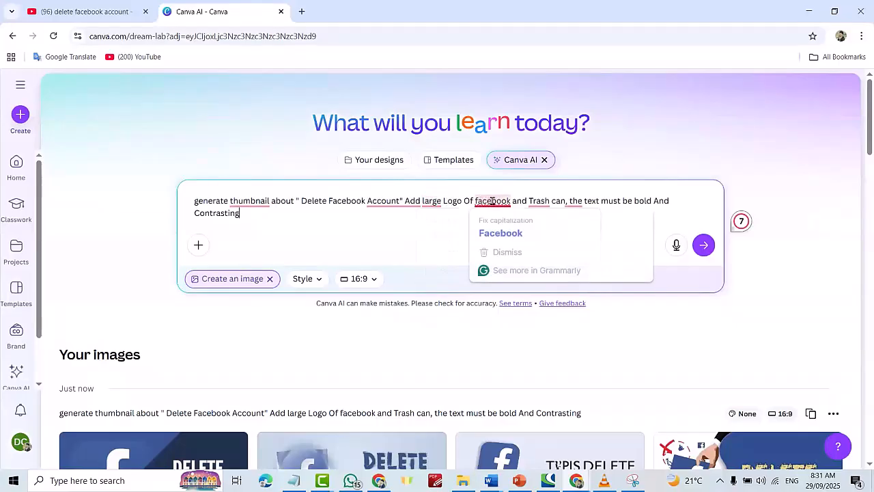
click(494, 232)
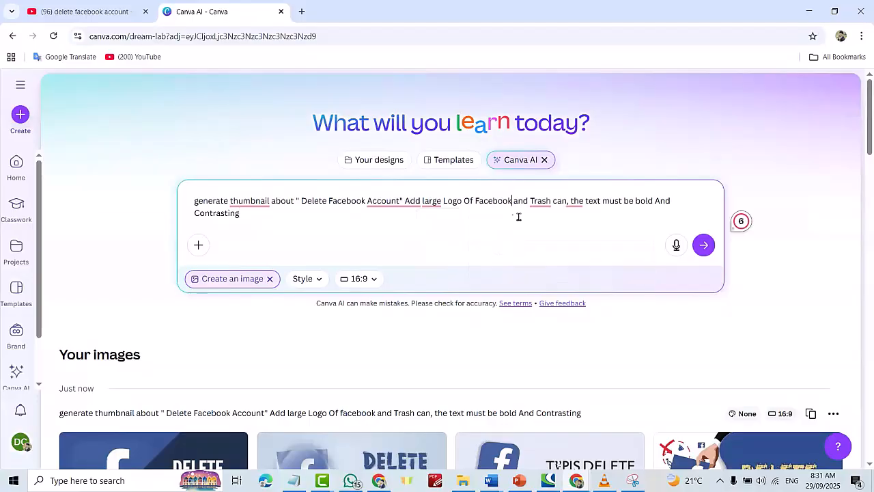
mouse_move(546, 200)
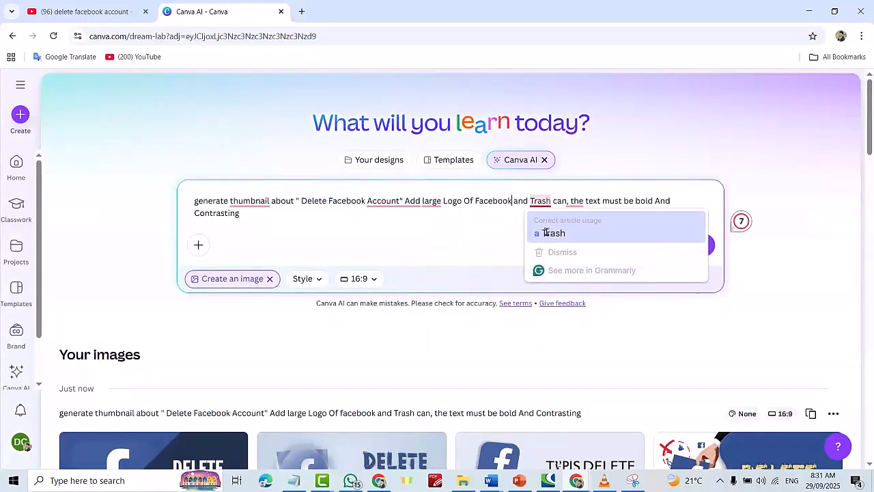
click(564, 228)
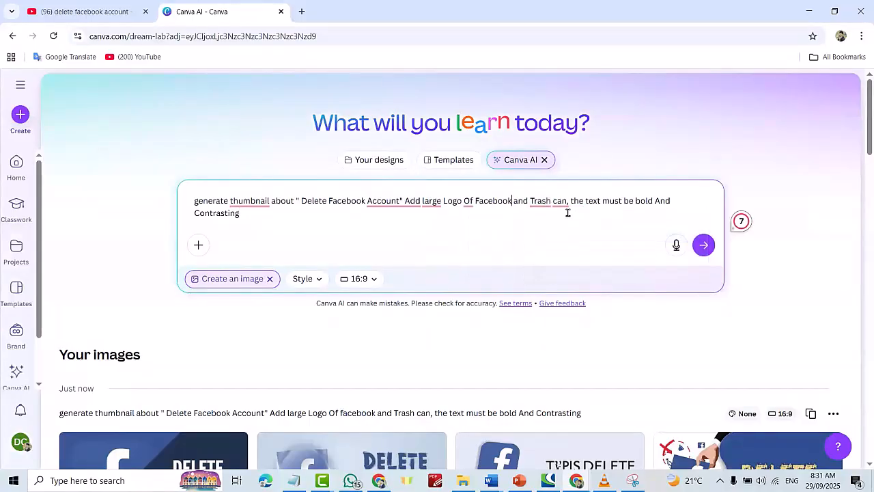
mouse_move(408, 200)
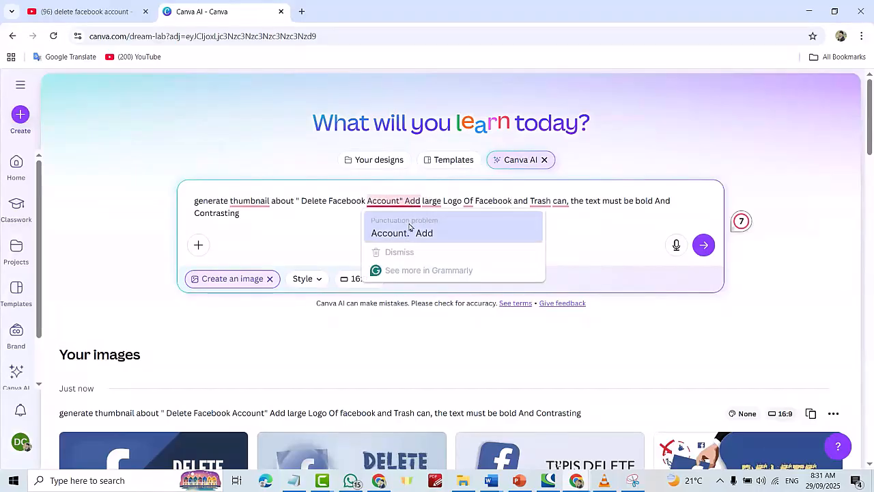
click(404, 234)
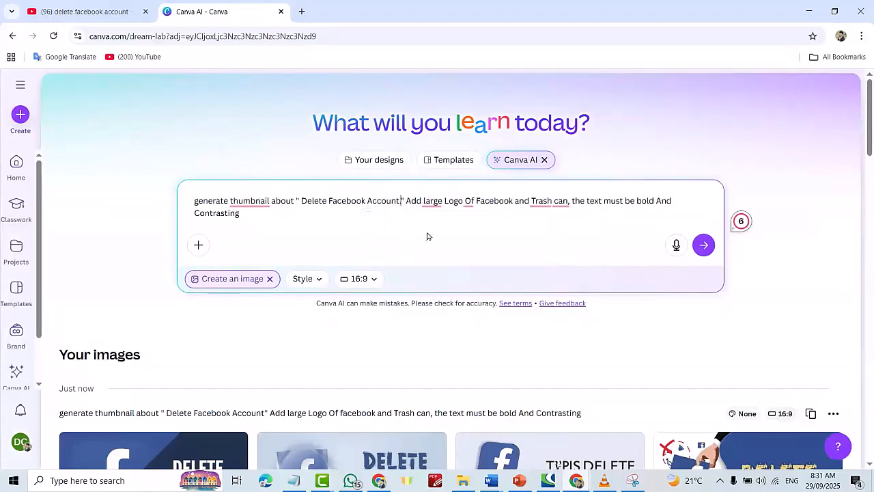
click(442, 232)
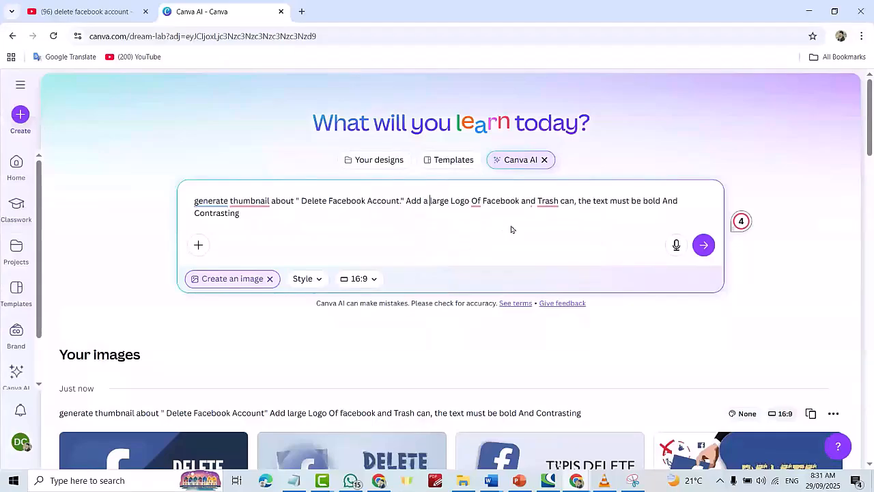
click(702, 246)
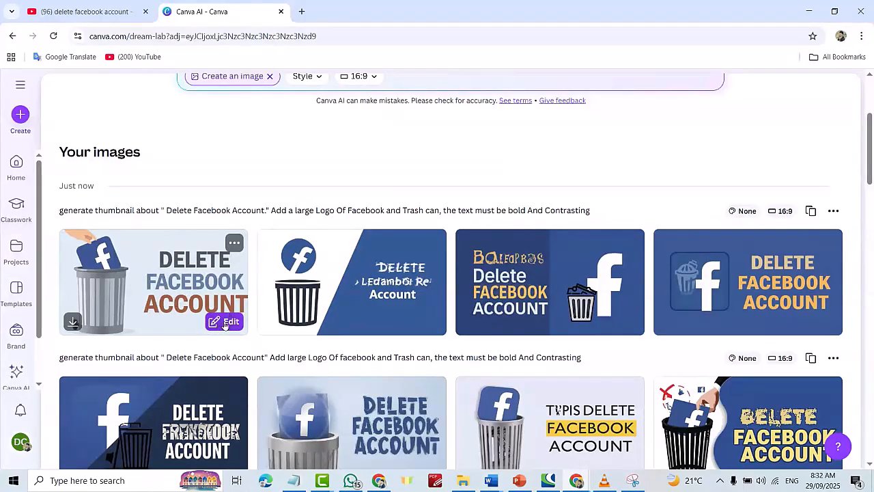
Download the first new thumbnail image and open the downloaded JPG from the Downloads folder.
click(73, 323)
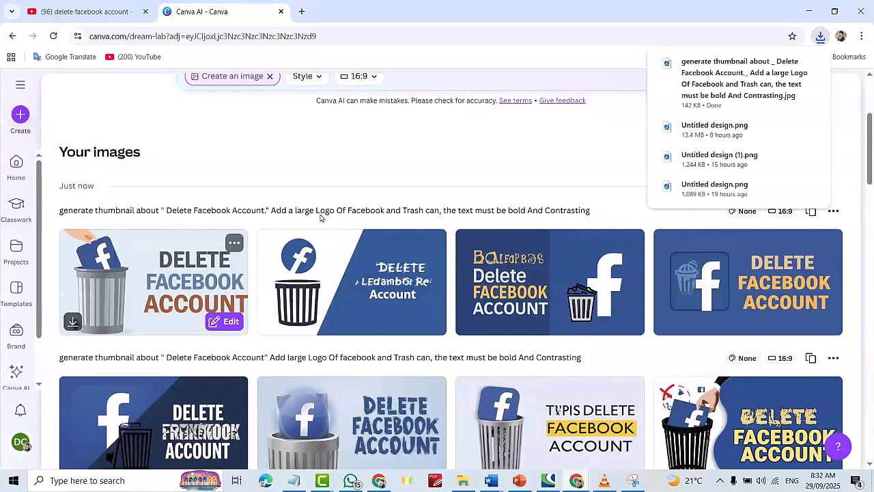
click(789, 64)
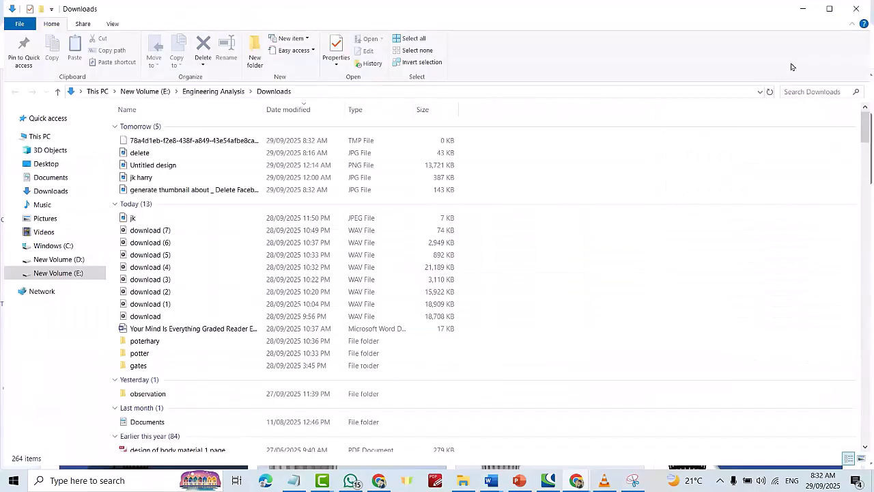
double_click(186, 194)
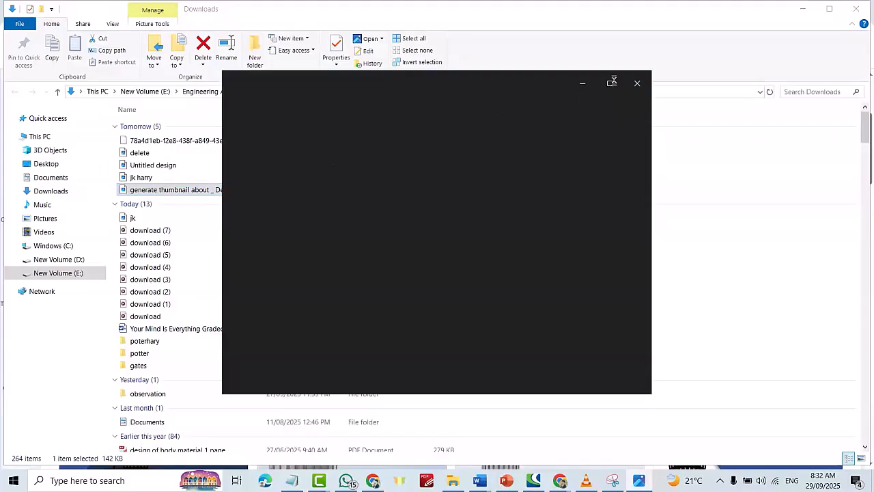
click(612, 83)
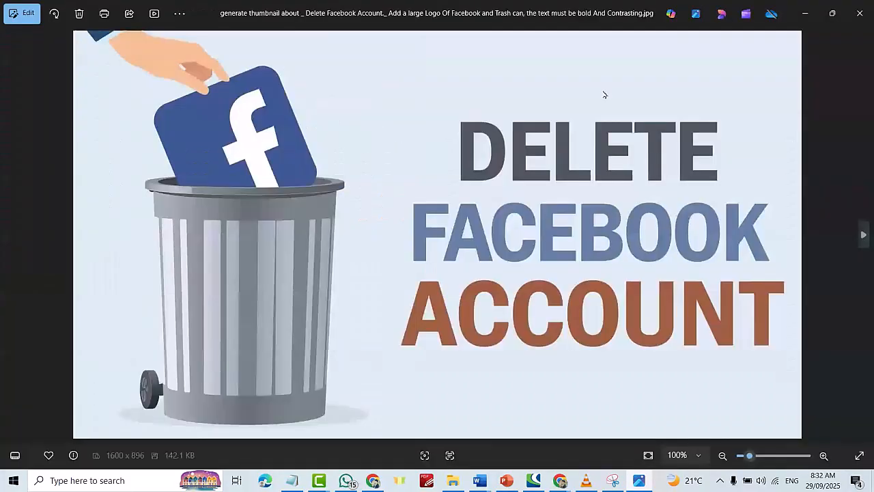